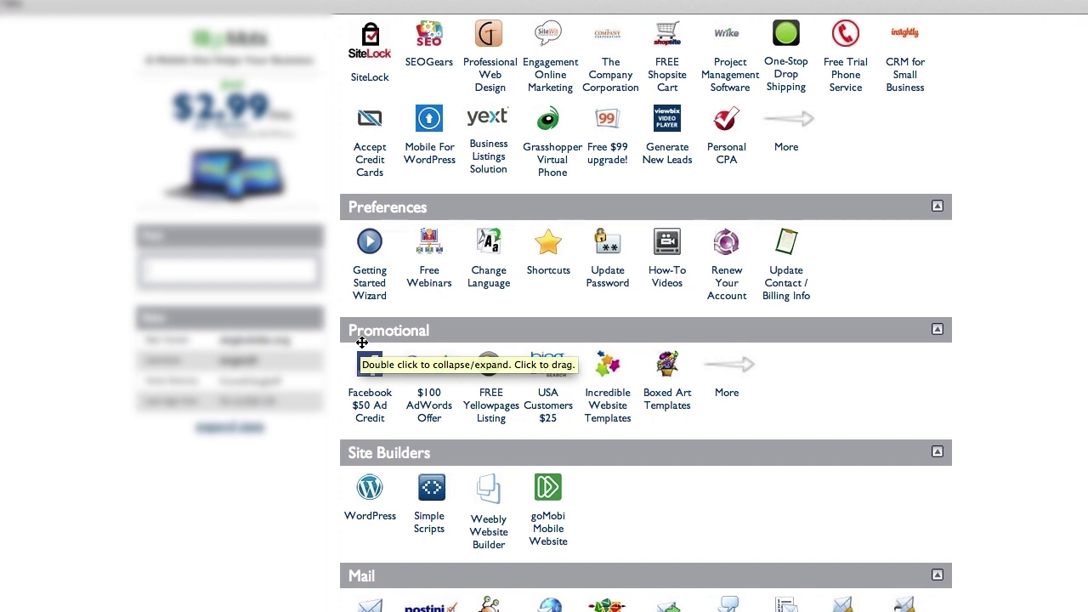
# Step: Launch the WordPress one-click installer from Site Builders in cPanel
pyautogui.scroll(4, 361, 342)
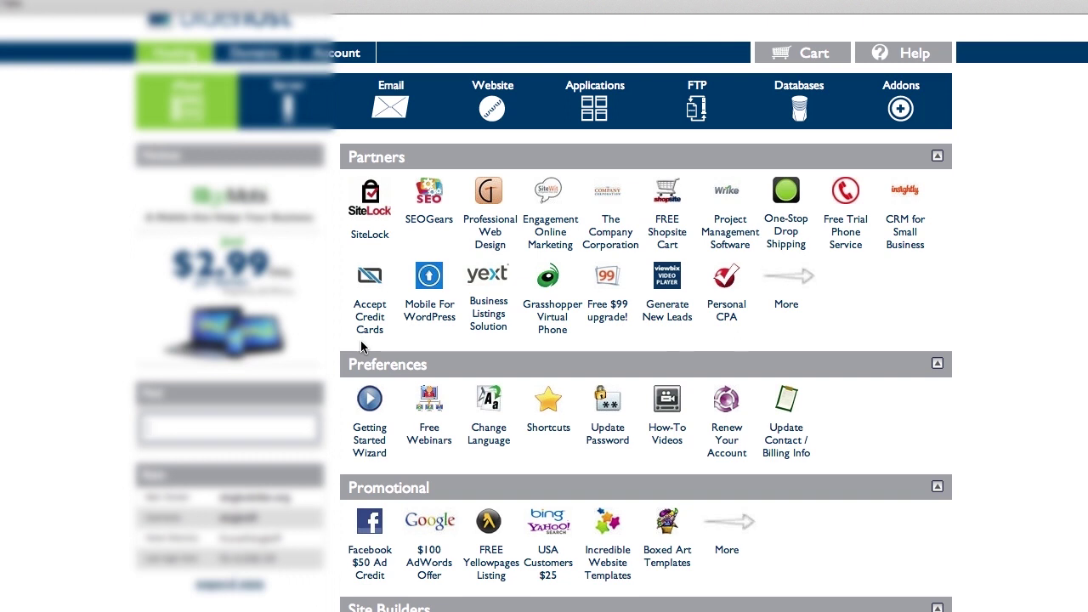
pyautogui.scroll(-1, 361, 346)
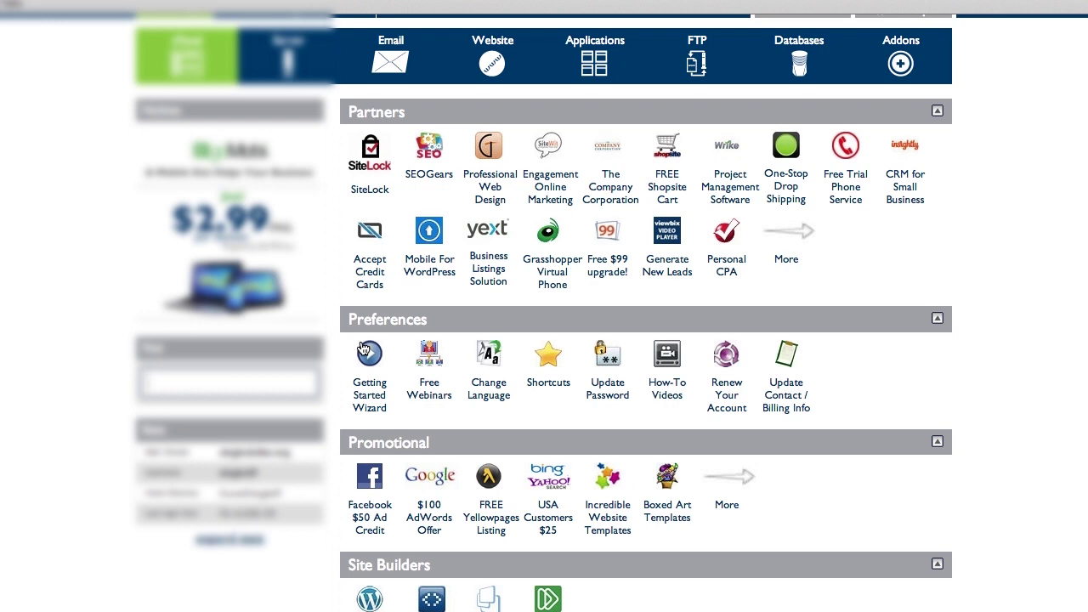
pyautogui.scroll(-3, 366, 559)
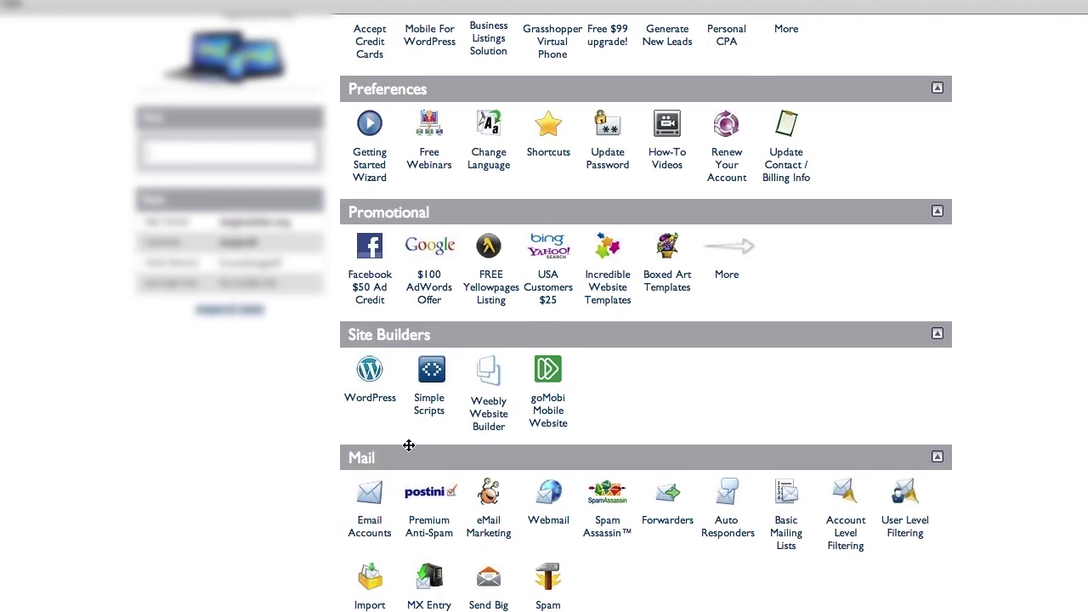
pyautogui.scroll(-2, 457, 330)
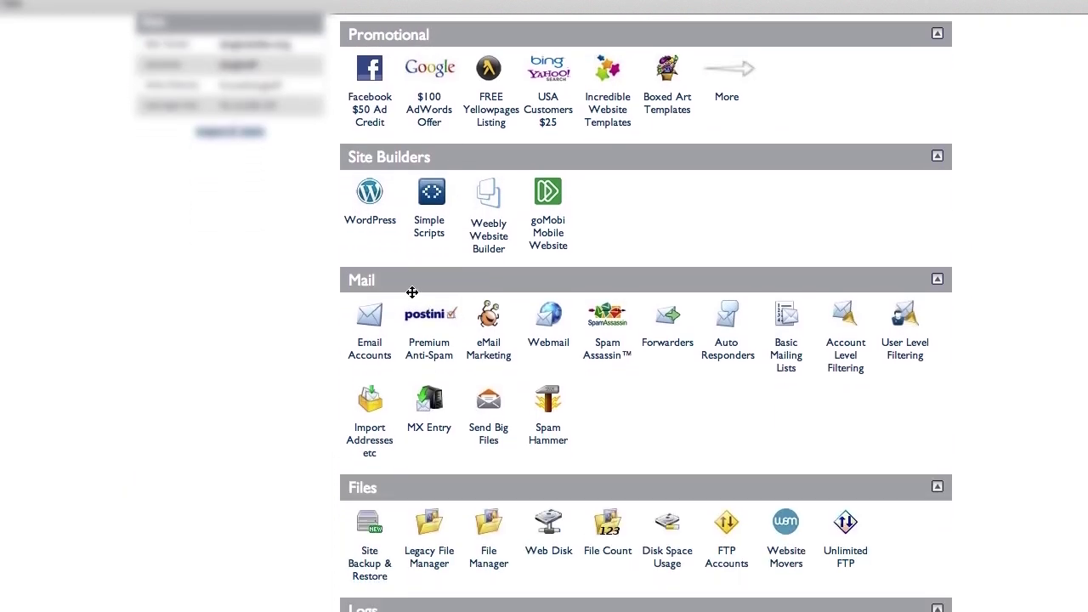
pyautogui.click(366, 217)
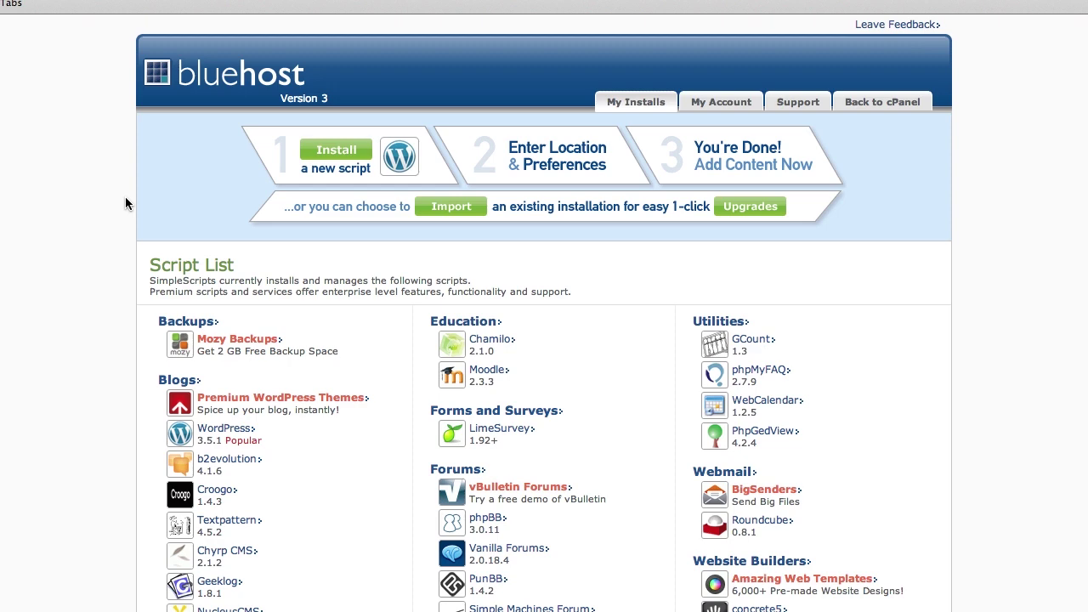
# Step: Browse the SimpleScripts Script List past WordPress 3.5.1 under Blogs, then return to the top
pyautogui.scroll(-5, 125, 198)
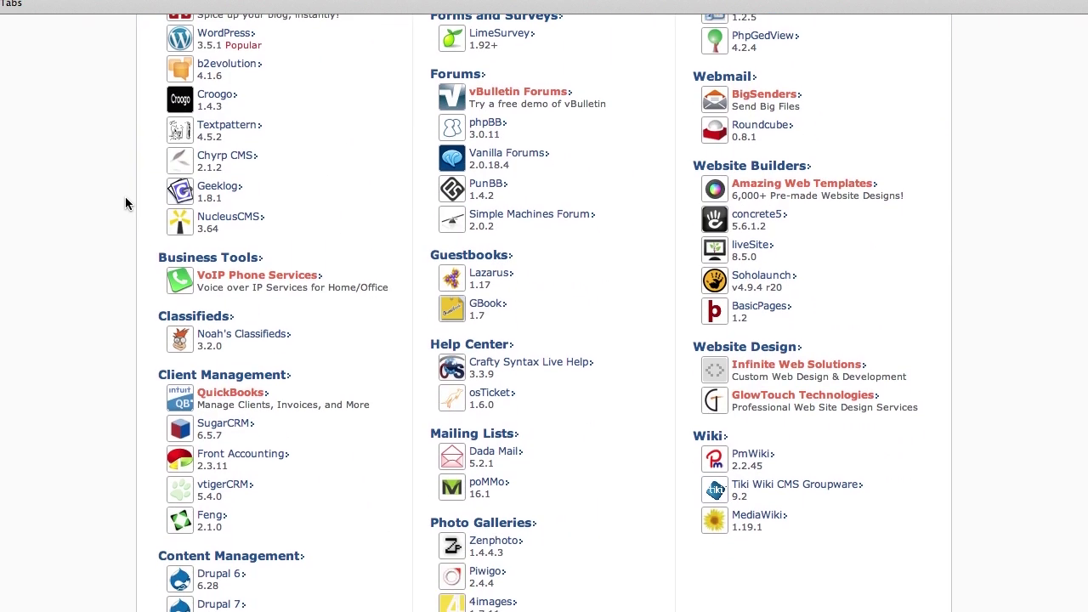
pyautogui.scroll(-2, 124, 202)
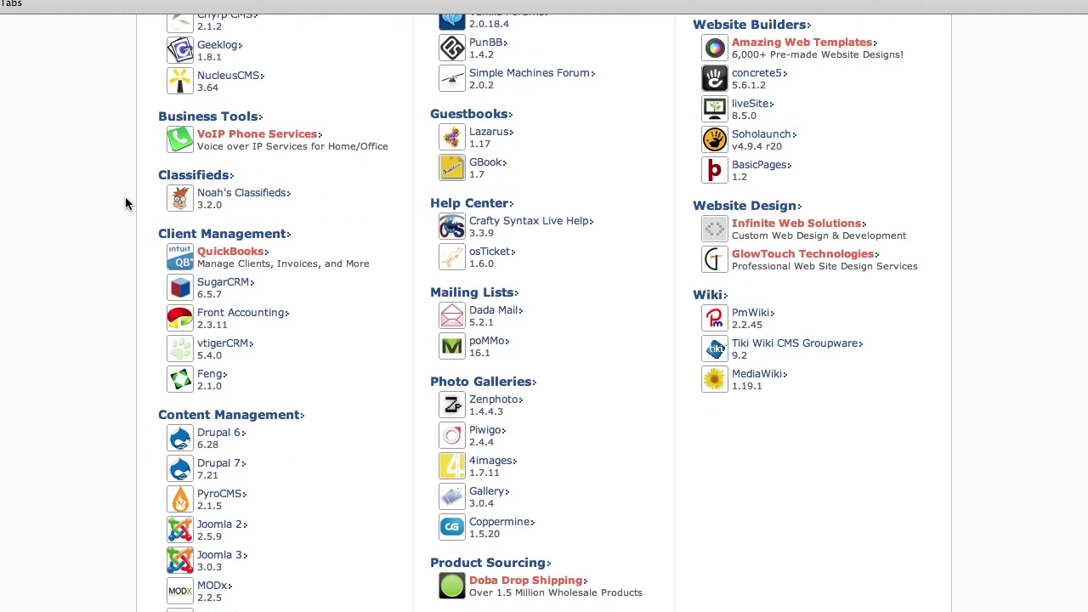
pyautogui.scroll(-4, 125, 203)
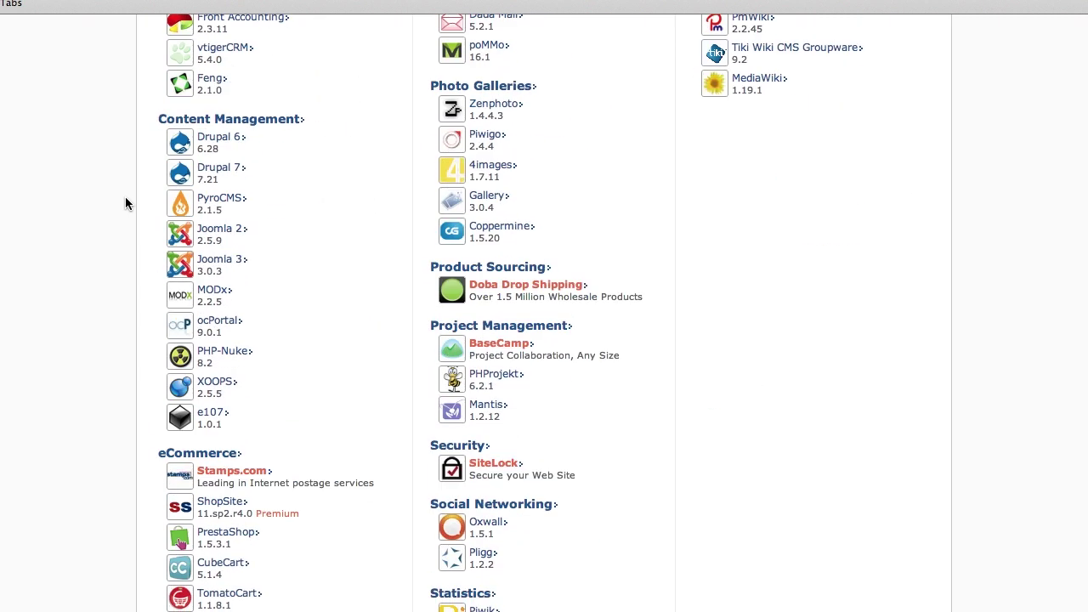
pyautogui.scroll(12, 125, 203)
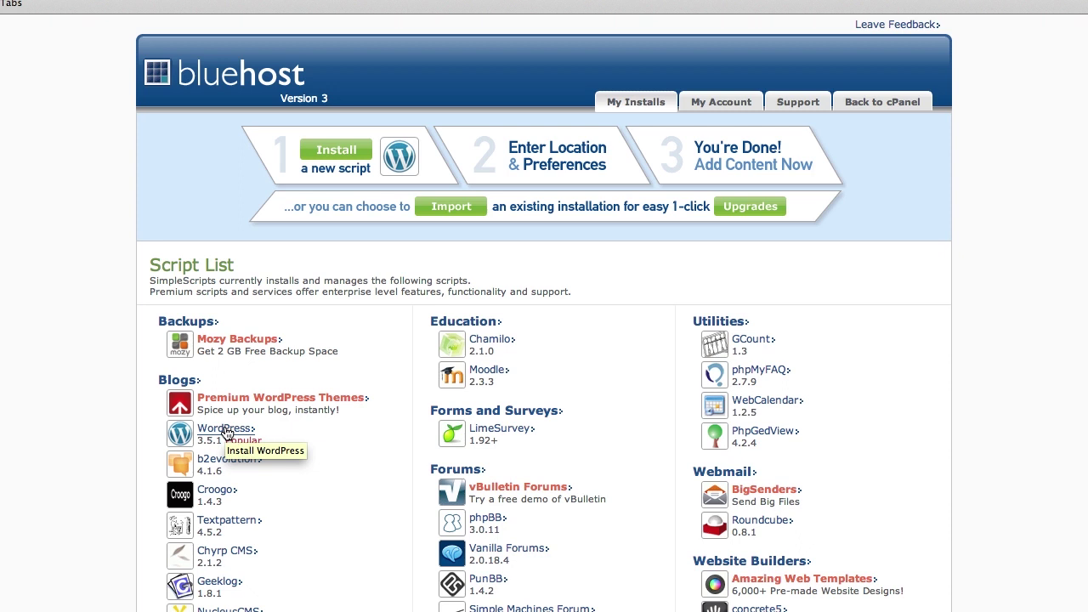
# Step: Find 'wordpress' on the page, open the WordPress script and start a brand new install
pyautogui.press('super+f')
pyautogui.write('wo')
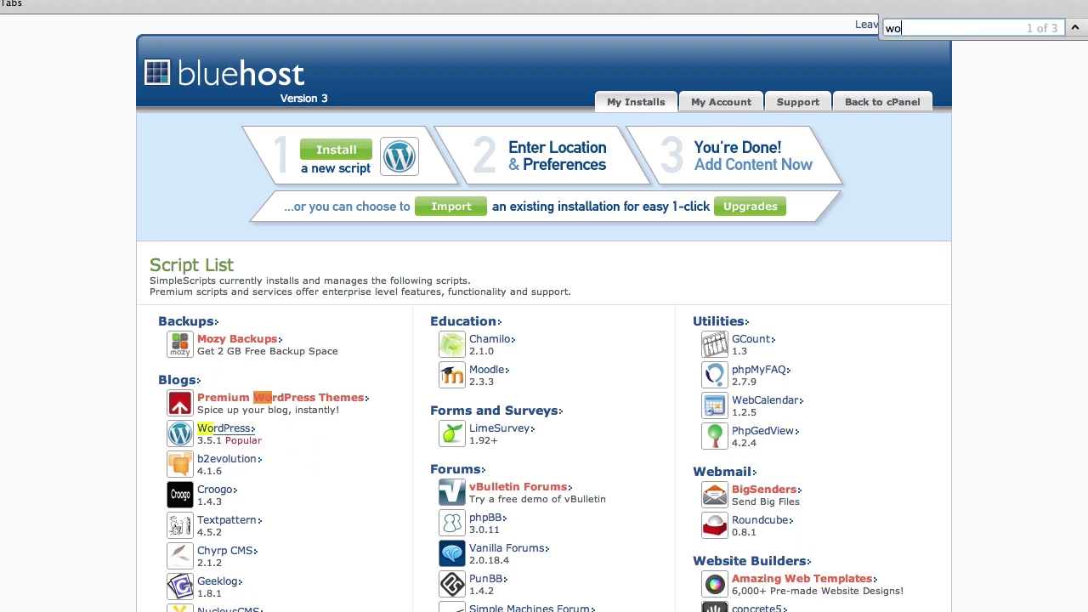
pyautogui.write('rdpress')
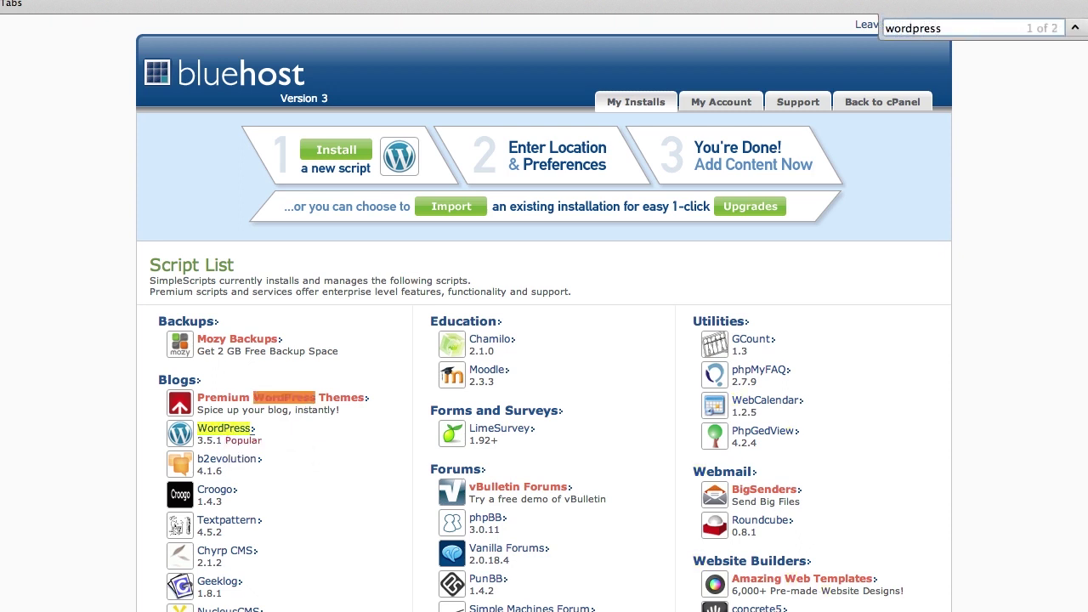
pyautogui.click(214, 432)
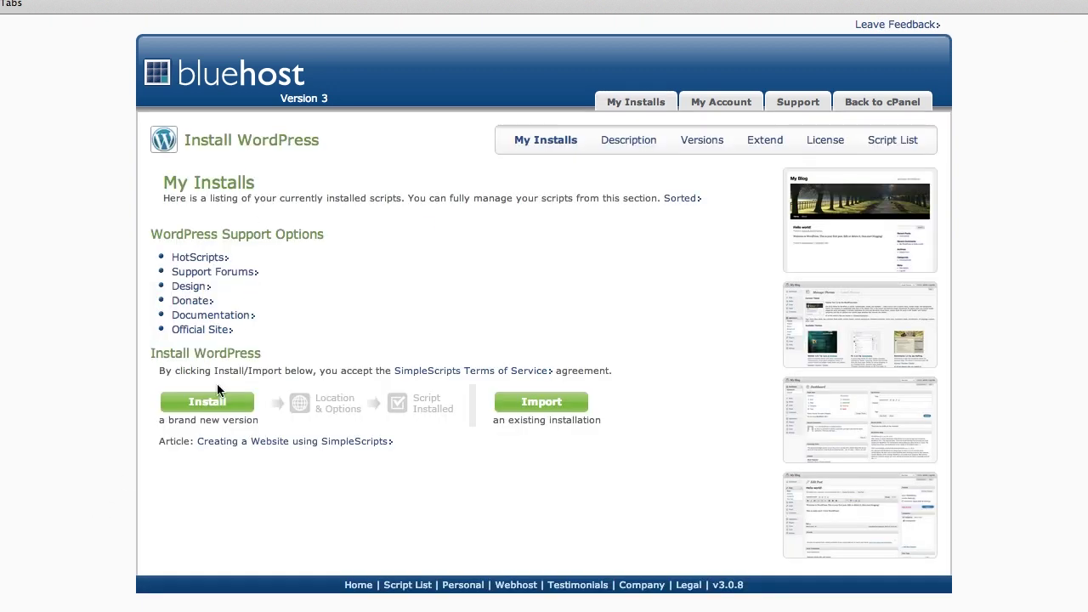
pyautogui.click(208, 404)
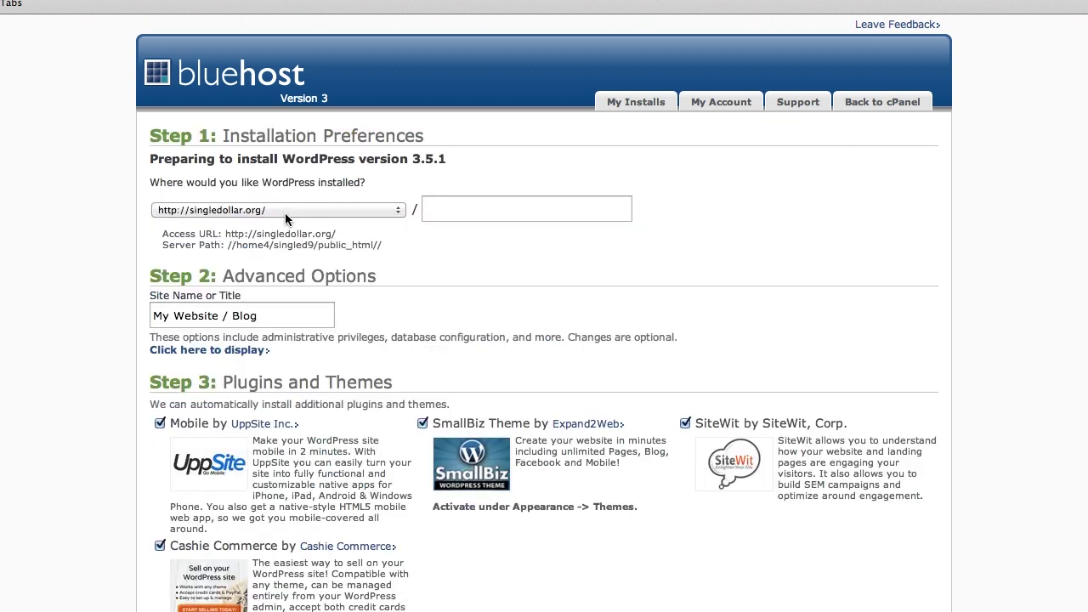
pyautogui.click(285, 213)
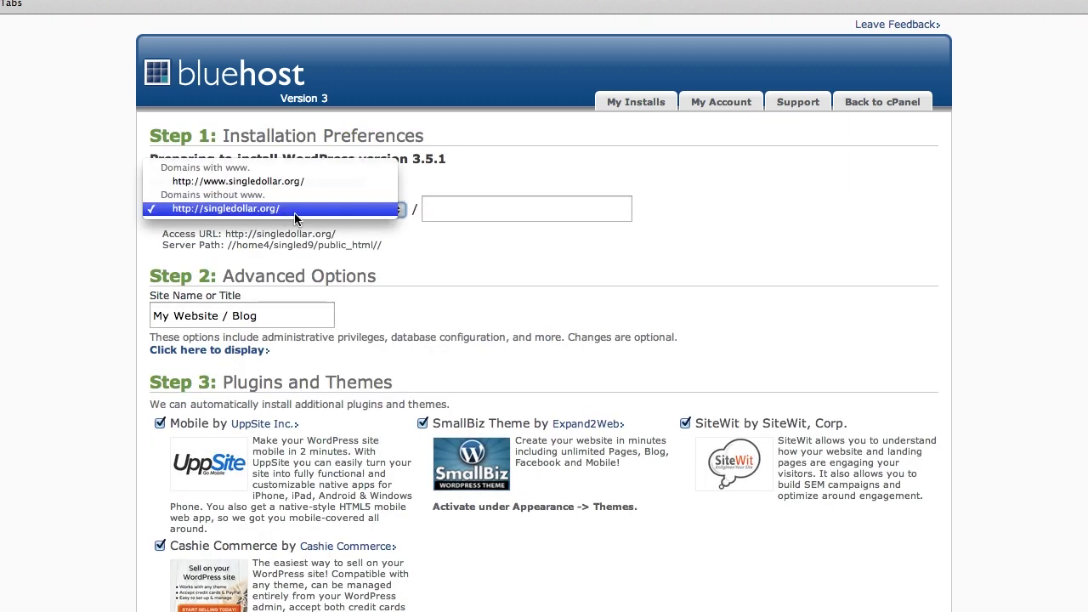
pyautogui.click(294, 212)
pyautogui.moveTo(279, 320); pyautogui.dragTo(136, 313)
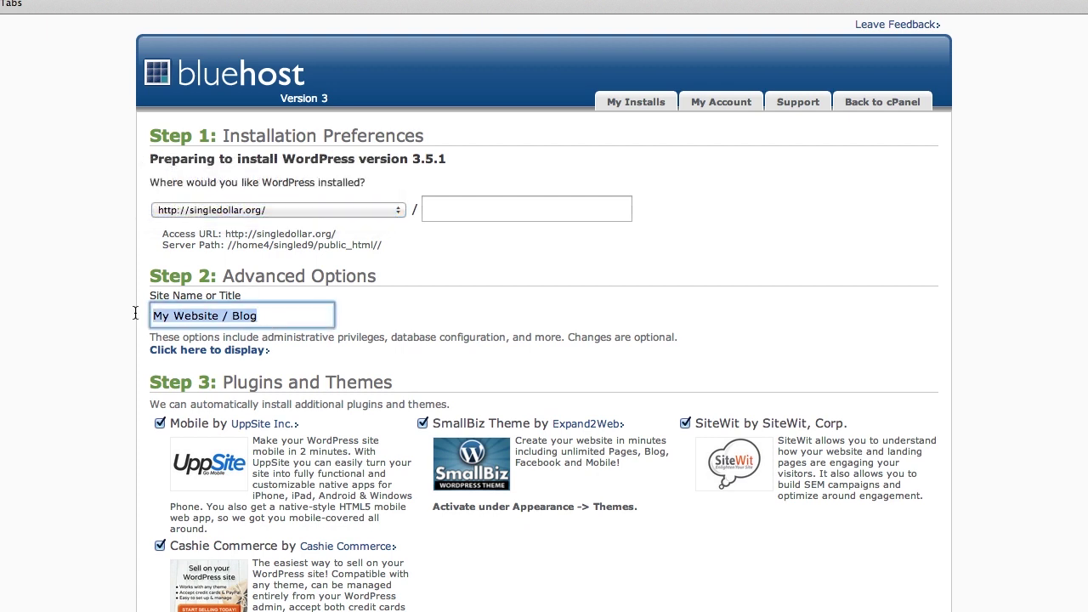
pyautogui.write('Single Dollar')
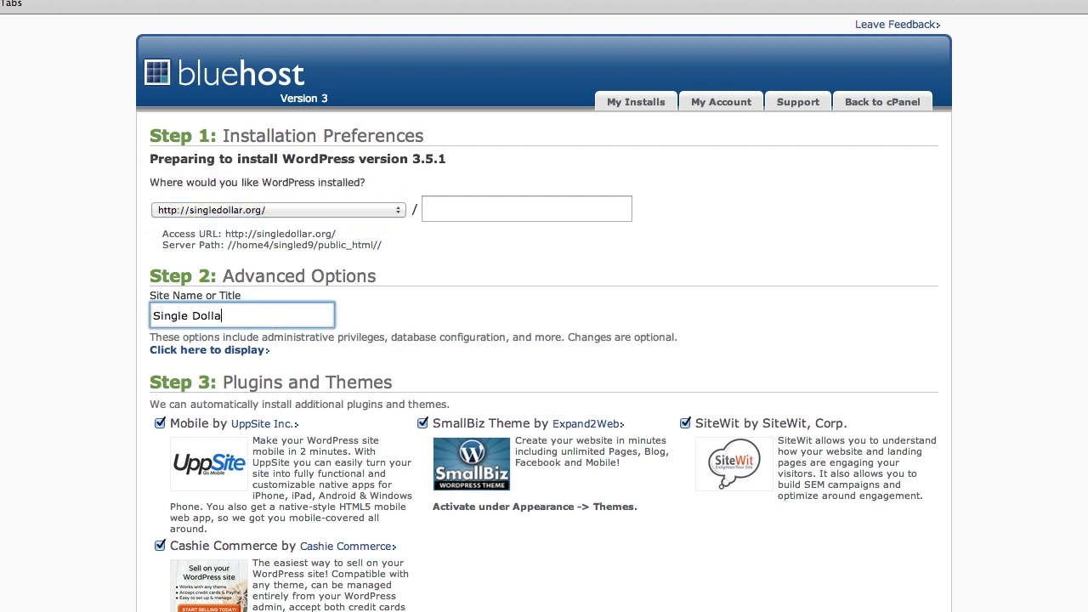
# Step: Expand advanced options, untick Cashie Commerce, SmallBiz and SiteWit, and accept the GPLv2 terms
pyautogui.click(183, 350)
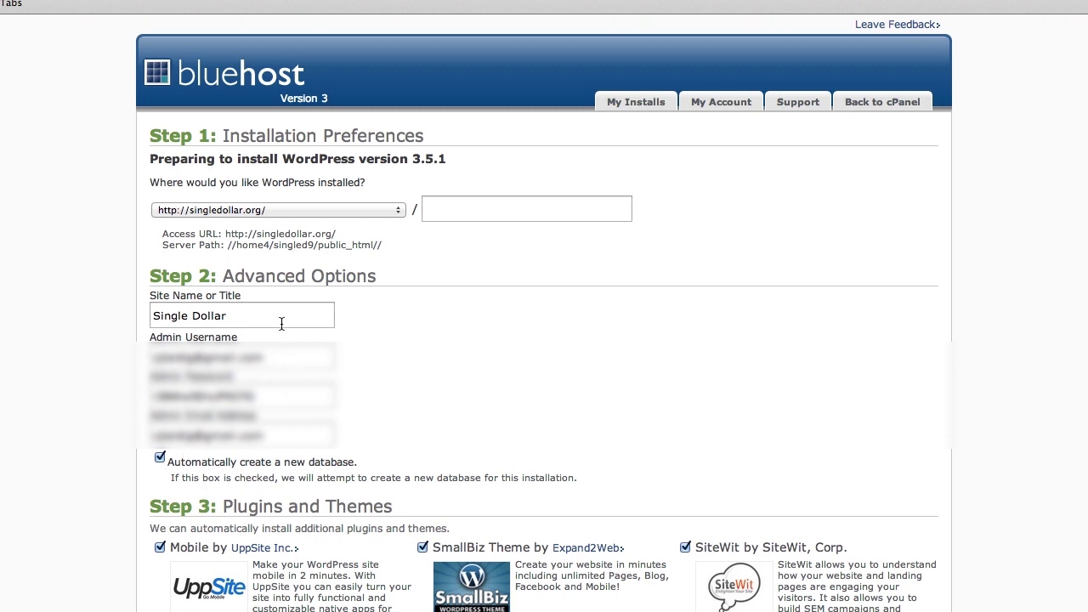
pyautogui.click(263, 396)
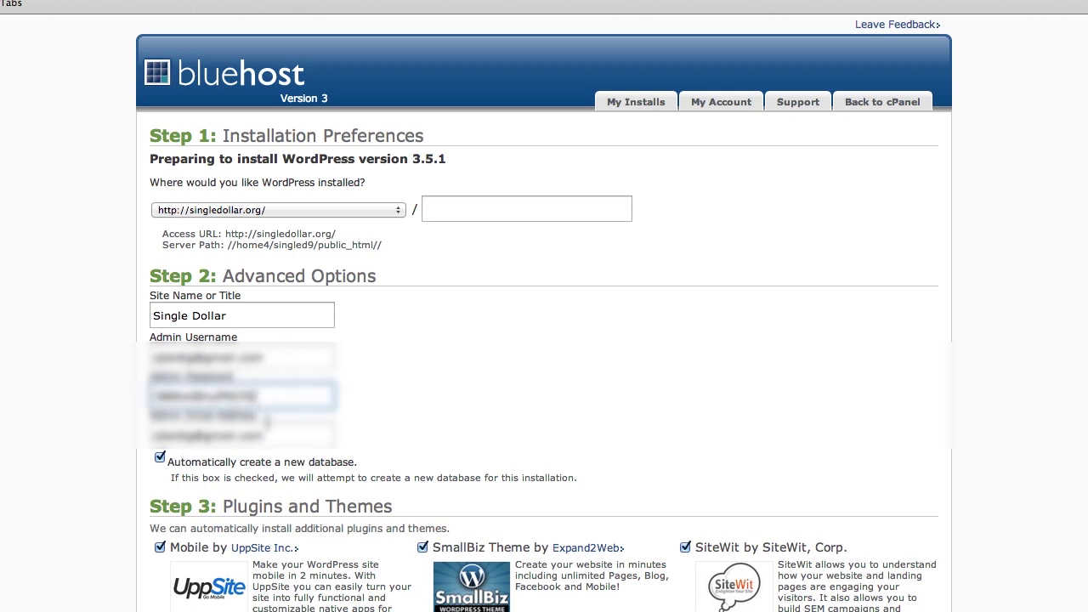
pyautogui.click(272, 433)
pyautogui.click(289, 393)
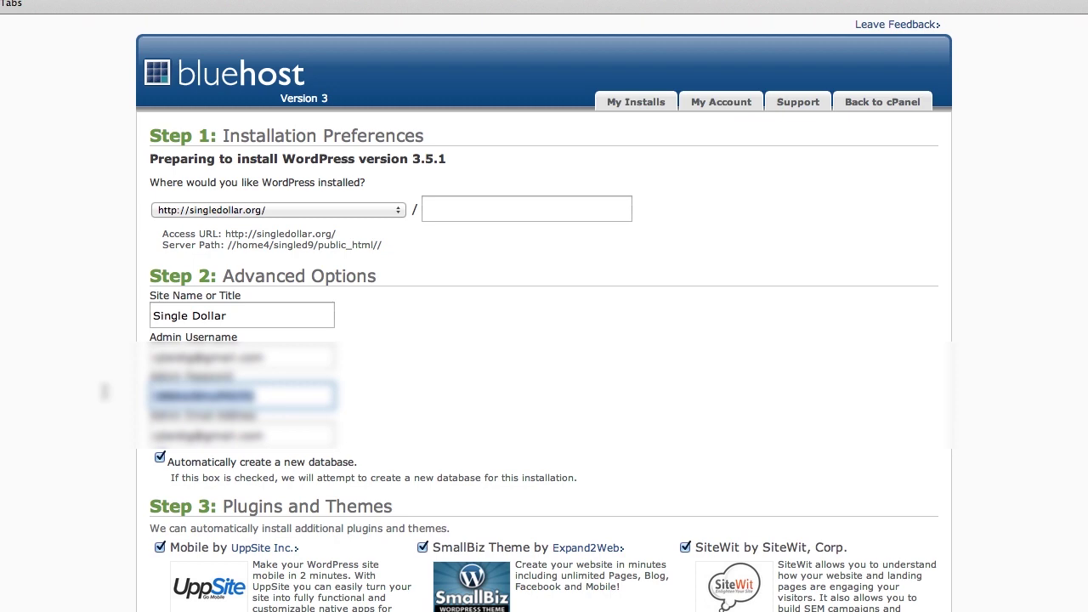
pyautogui.click(525, 372)
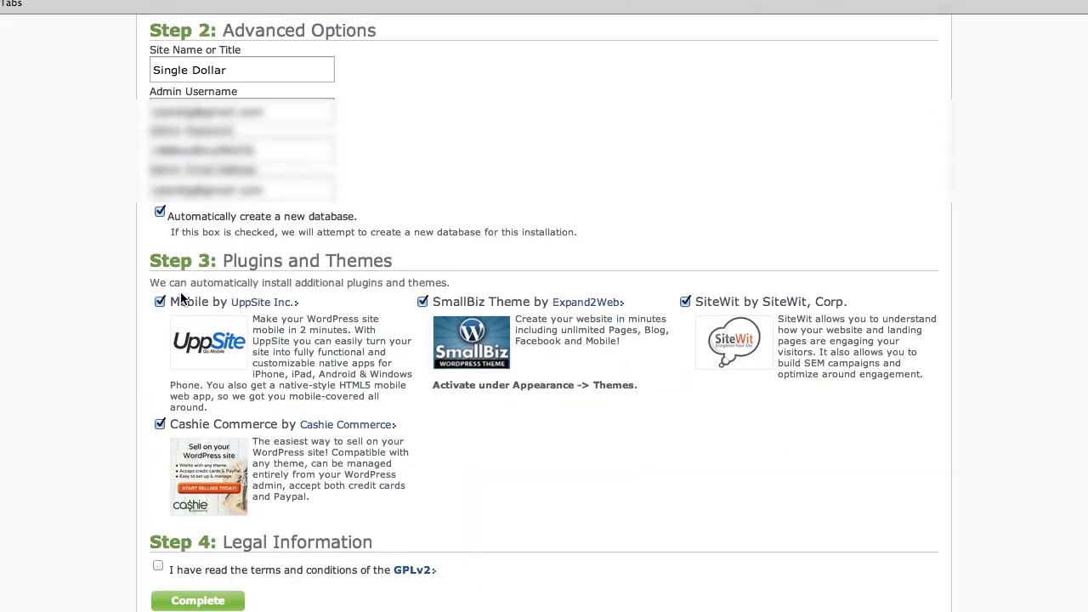
pyautogui.click(160, 425)
pyautogui.click(423, 303)
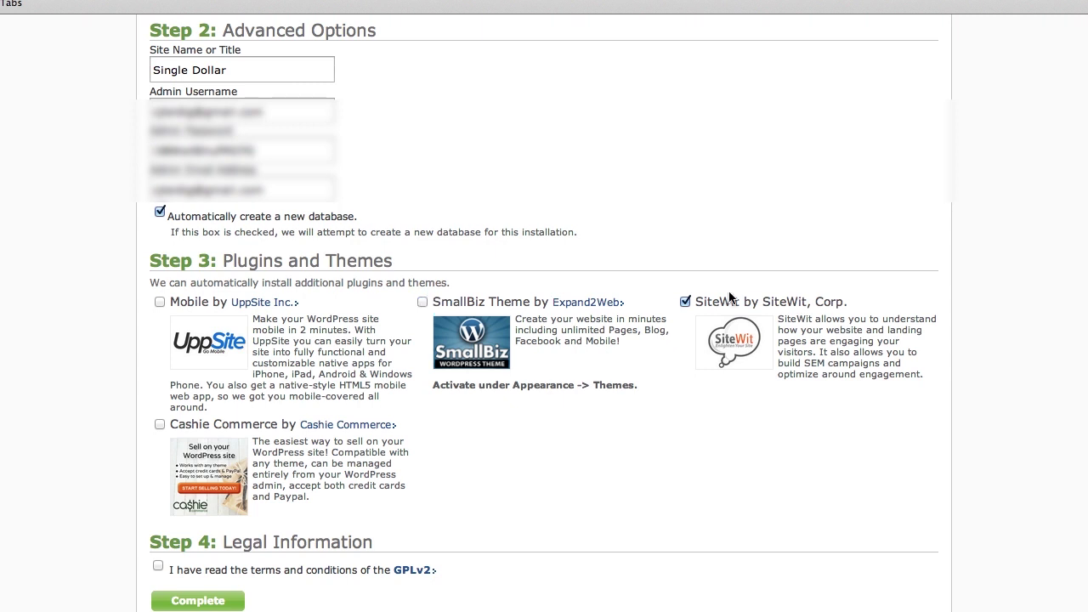
pyautogui.click(685, 302)
pyautogui.click(158, 566)
# Step: Submit, agree to overwrite the existing directory, and untick the Mobile by UppSite and SiteWit plugins
pyautogui.click(181, 599)
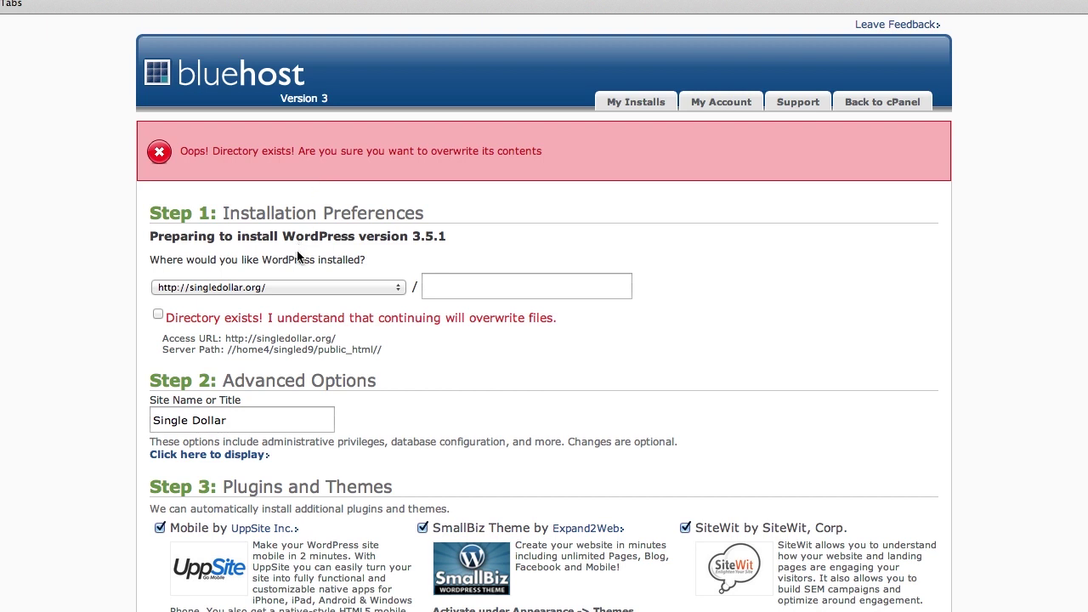
pyautogui.click(157, 315)
pyautogui.scroll(-3, 327, 340)
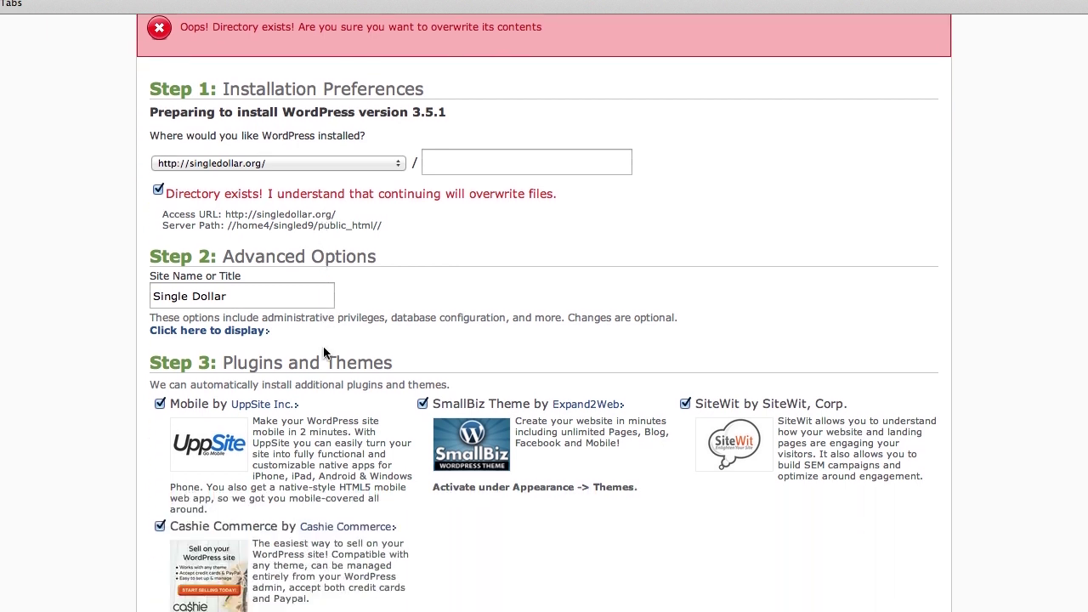
pyautogui.click(160, 405)
pyautogui.click(685, 405)
pyautogui.scroll(-2, 414, 269)
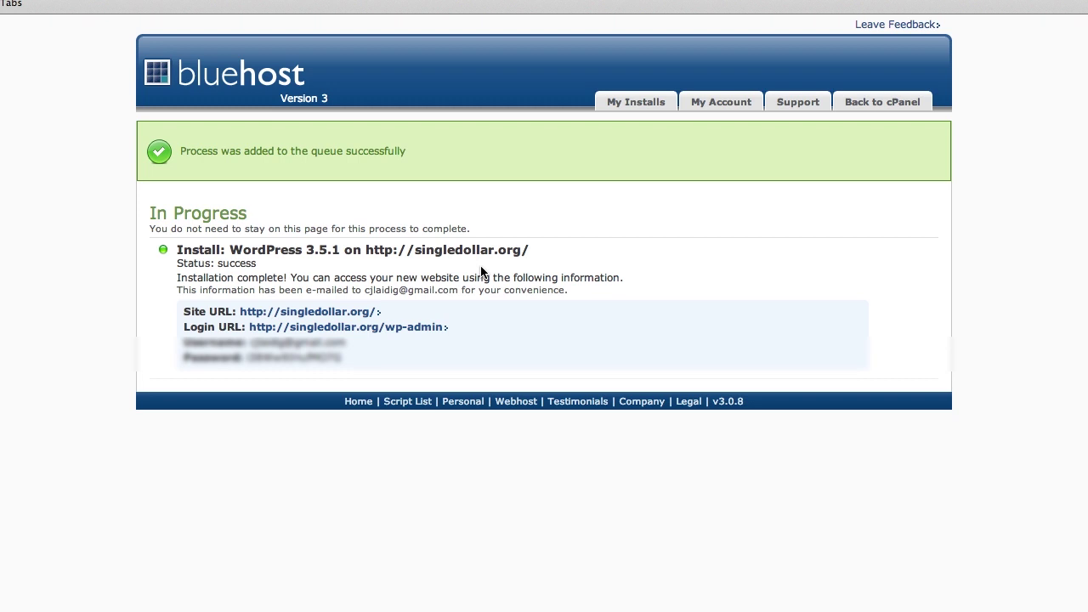
# Step: Follow the new singledollar.org admin login link from the success page
pyautogui.click(394, 331)
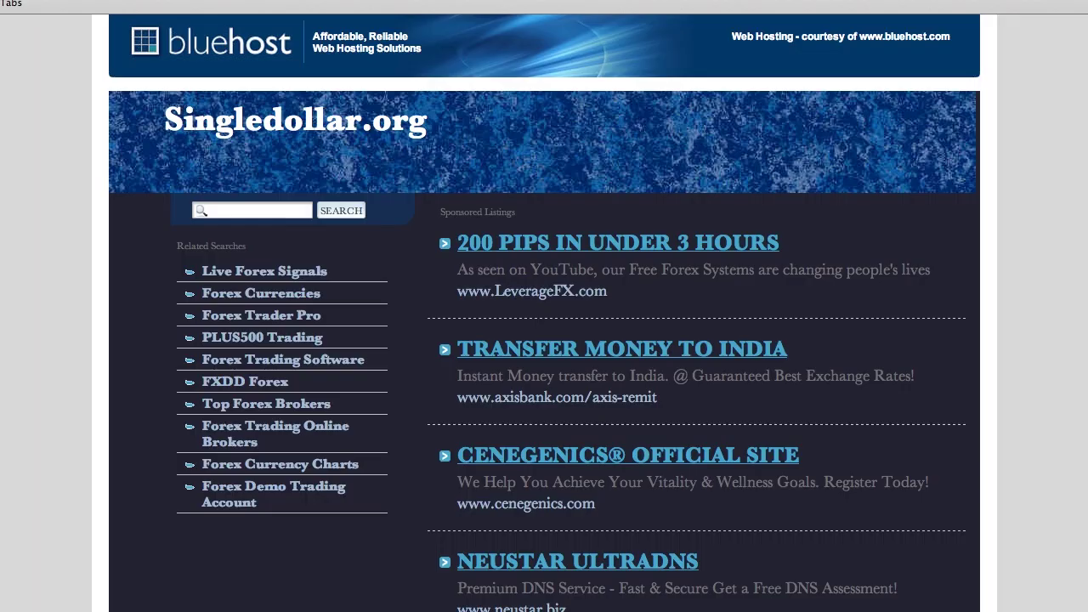
pyautogui.press('super+r')
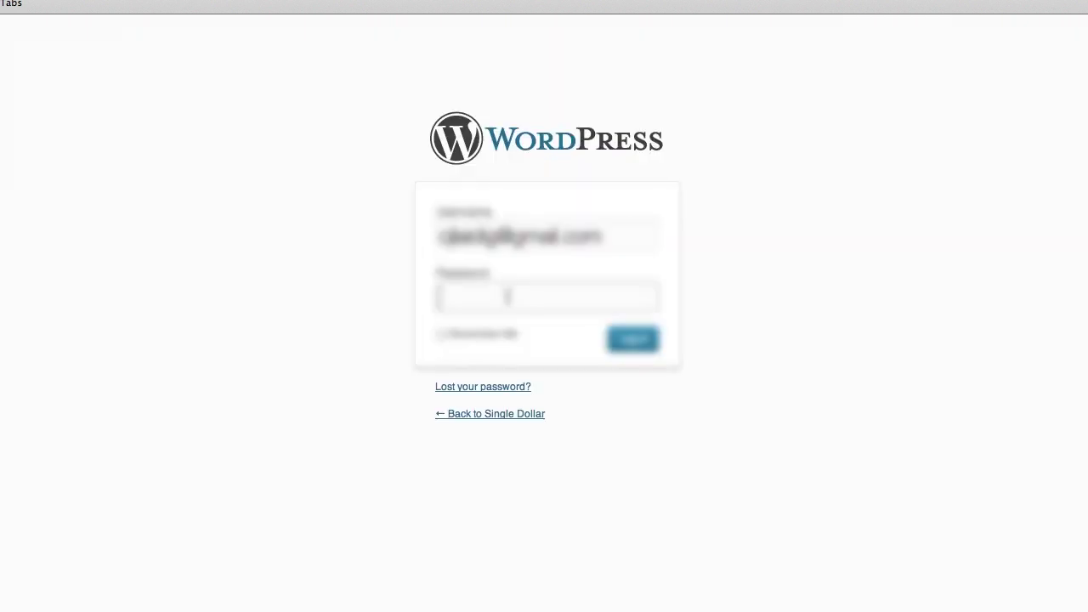
# Step: Paste the saved admin password and log in to the Single Dollar dashboard
pyautogui.hotkey('ctrl', 'v')
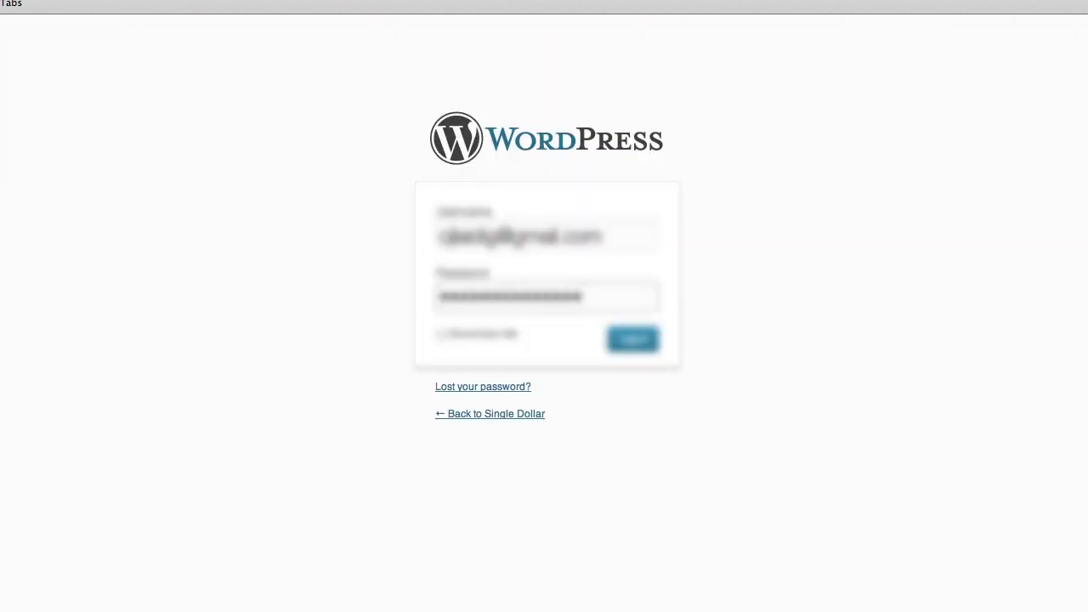
pyautogui.press('Return')
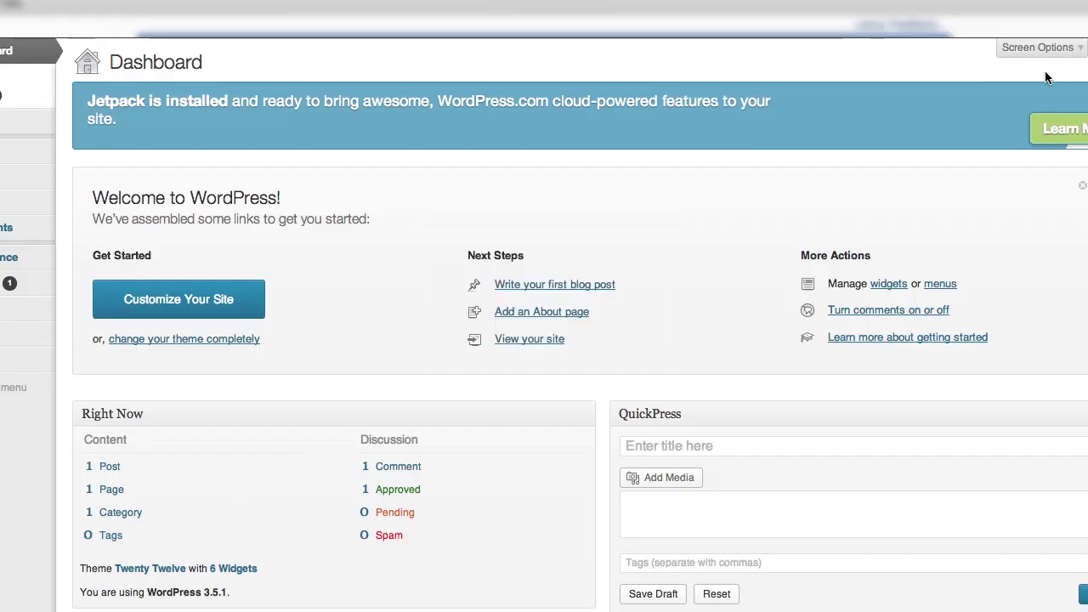